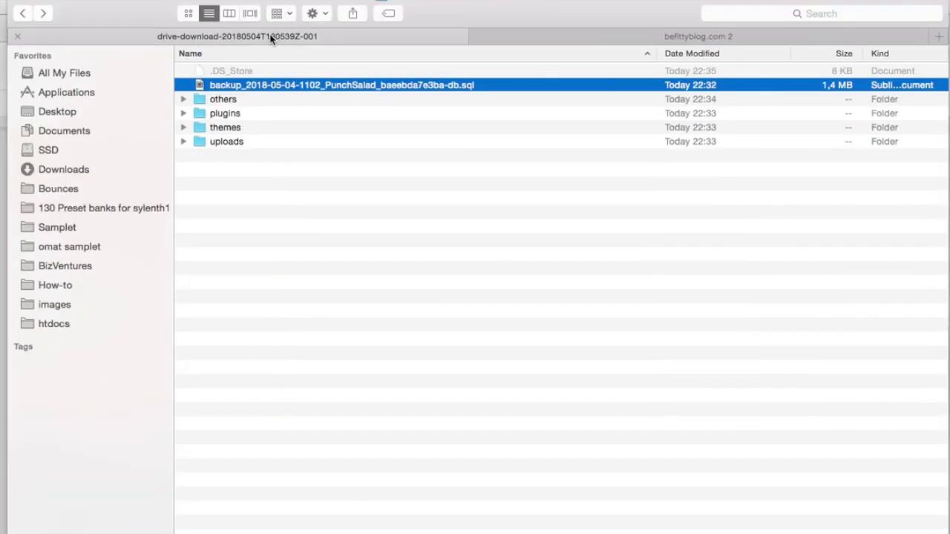
- Review the SQL backup file and the others, plugins, themes and uploads folders, including the contents of uploads
{"action": "left_click", "coordinate": [297, 249]}
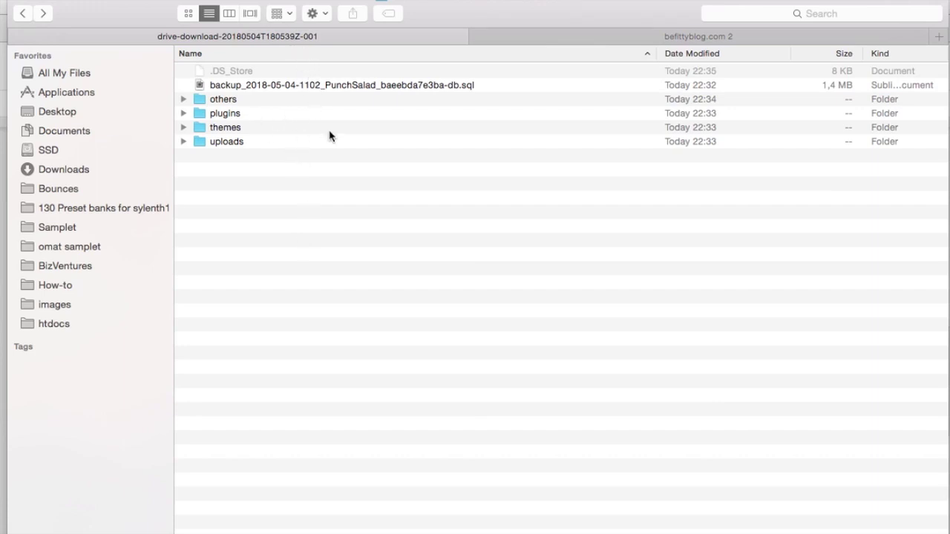
{"action": "left_click", "coordinate": [314, 85]}
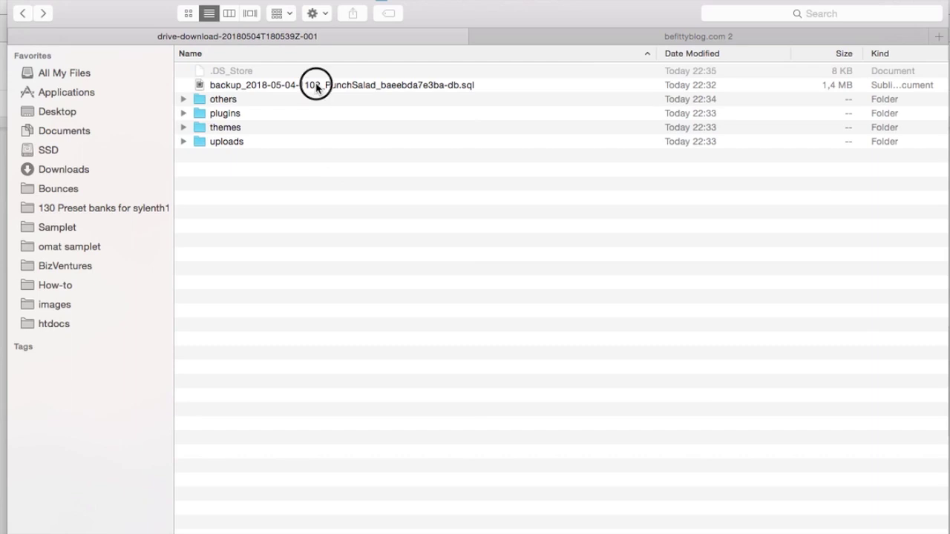
{"action": "left_click", "coordinate": [250, 99]}
{"action": "left_click", "coordinate": [267, 114]}
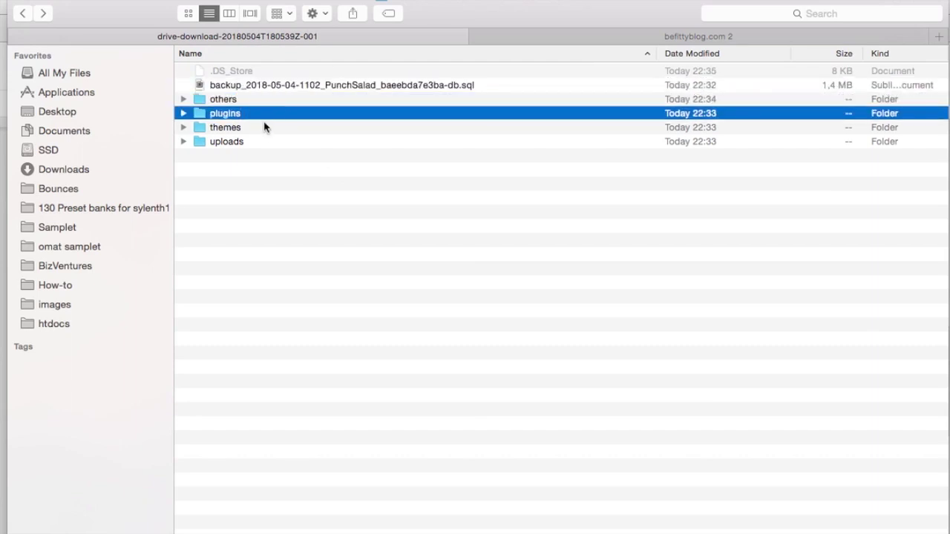
{"action": "left_click", "coordinate": [265, 128]}
{"action": "double_click", "coordinate": [265, 141]}
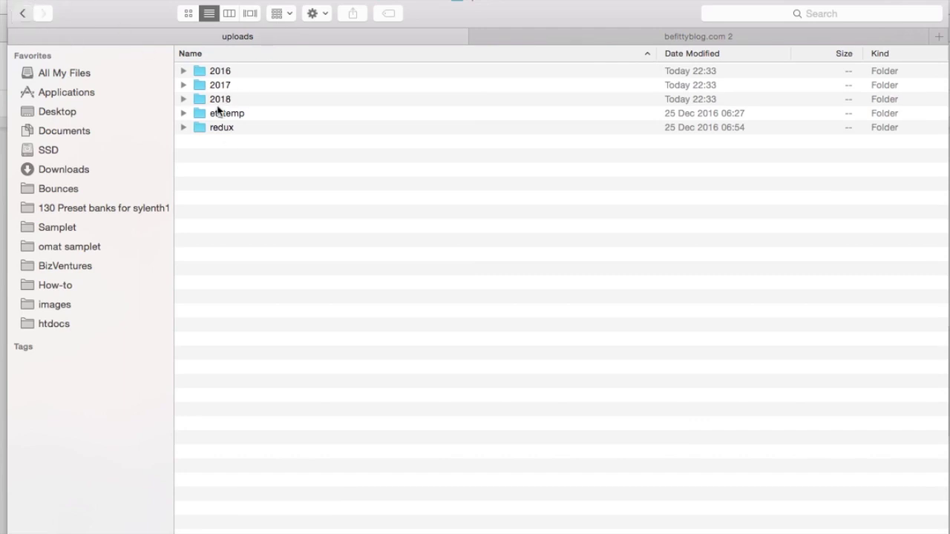
{"action": "key", "text": "super+bracketleft"}
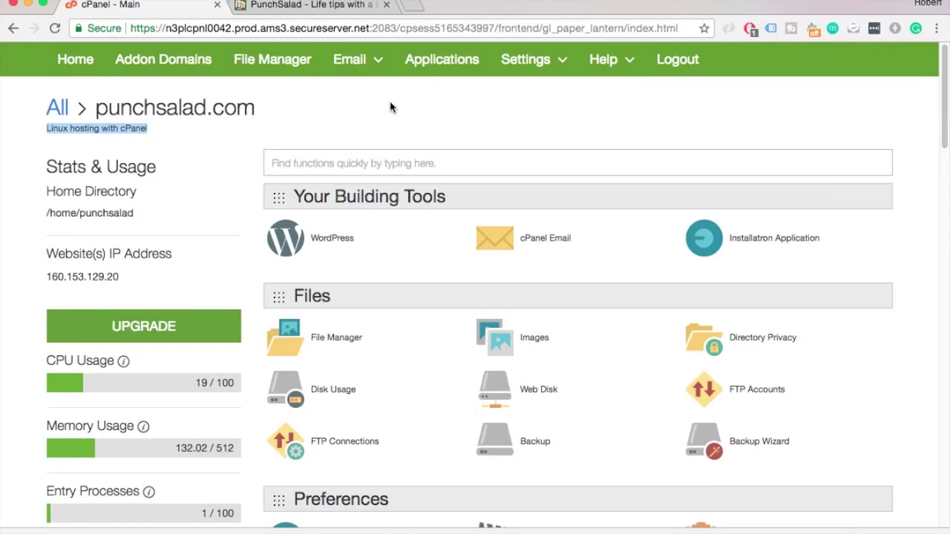
- Open the cPanel File Manager and go to the public_html/wp-content folder
{"action": "left_click", "coordinate": [350, 338]}
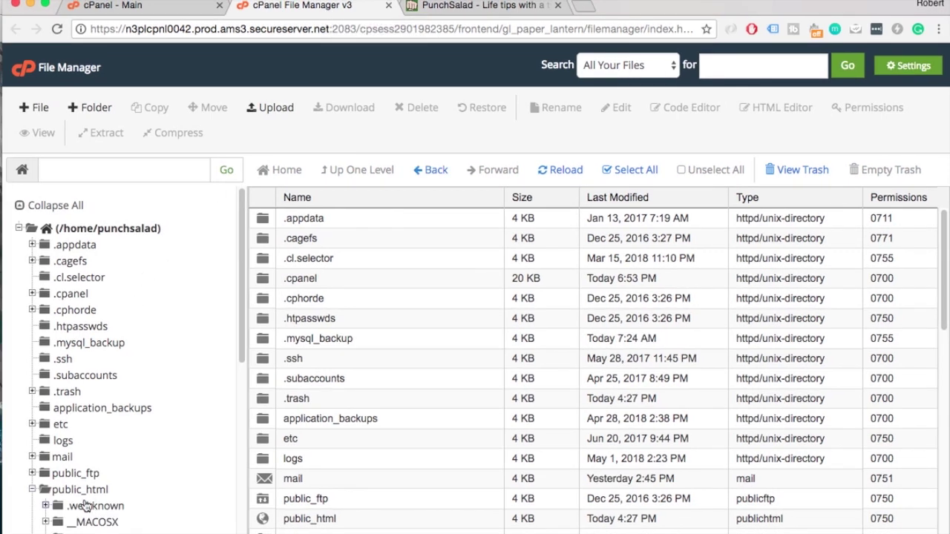
{"action": "left_click", "coordinate": [83, 490]}
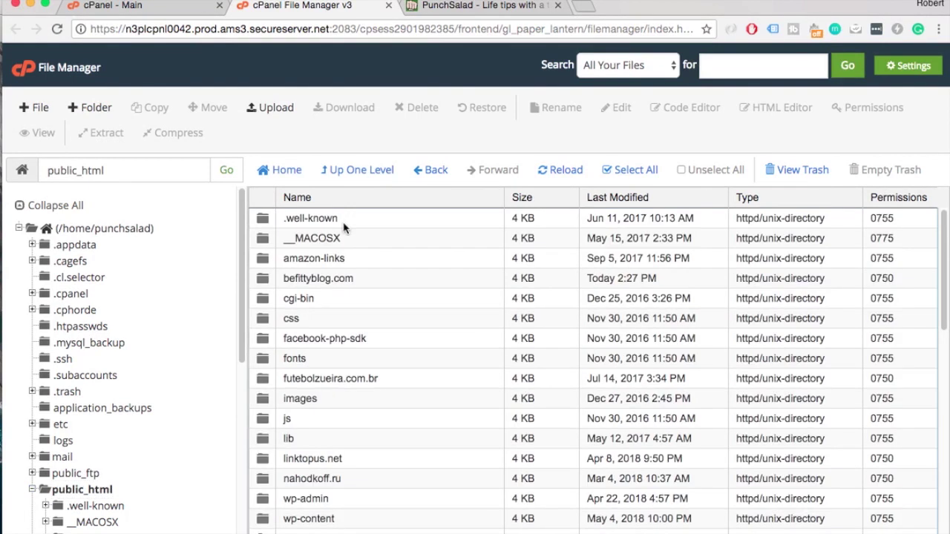
{"action": "scroll", "coordinate": [343, 228], "scroll_direction": "down", "scroll_amount": 5}
{"action": "left_click", "coordinate": [370, 340]}
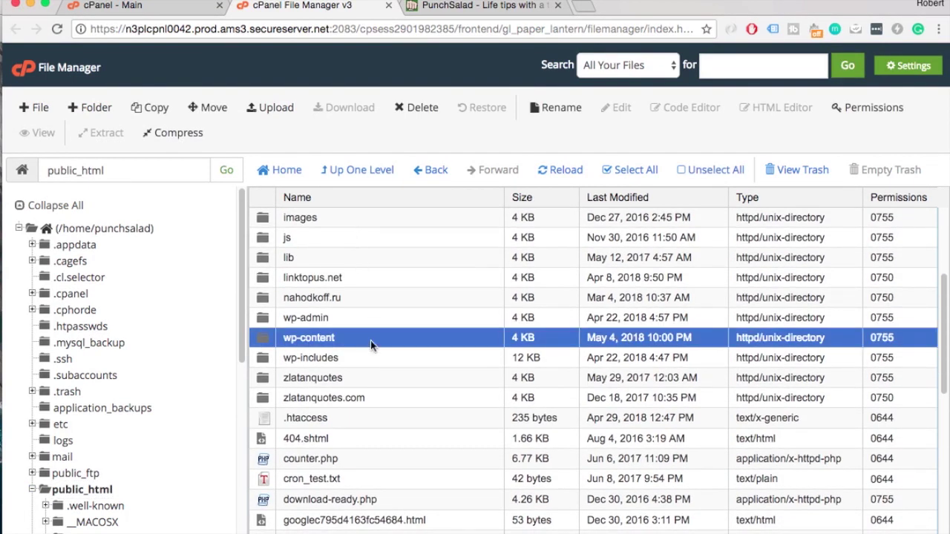
{"action": "double_click", "coordinate": [371, 339]}
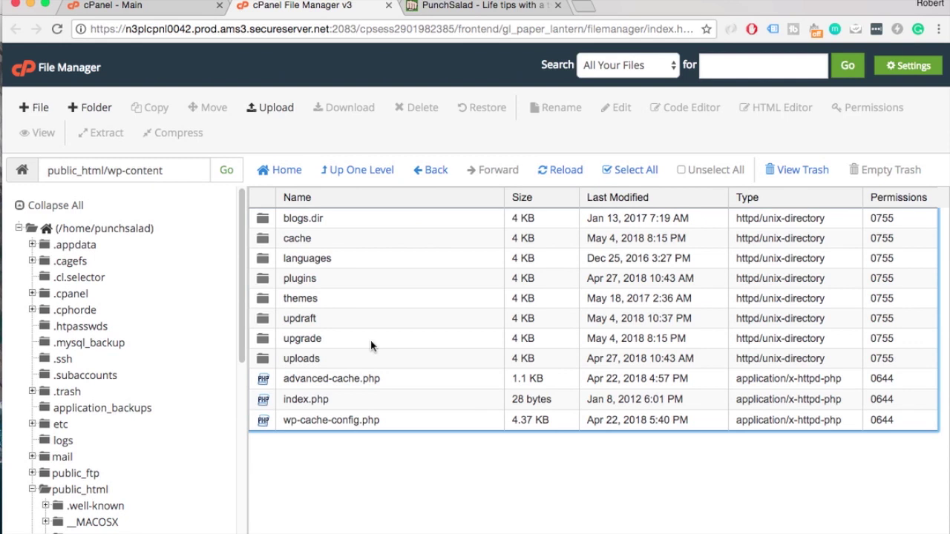
- Move every file and folder in public_html/wp-content to the trash, without permanently deleting them
{"action": "left_click", "coordinate": [350, 417]}
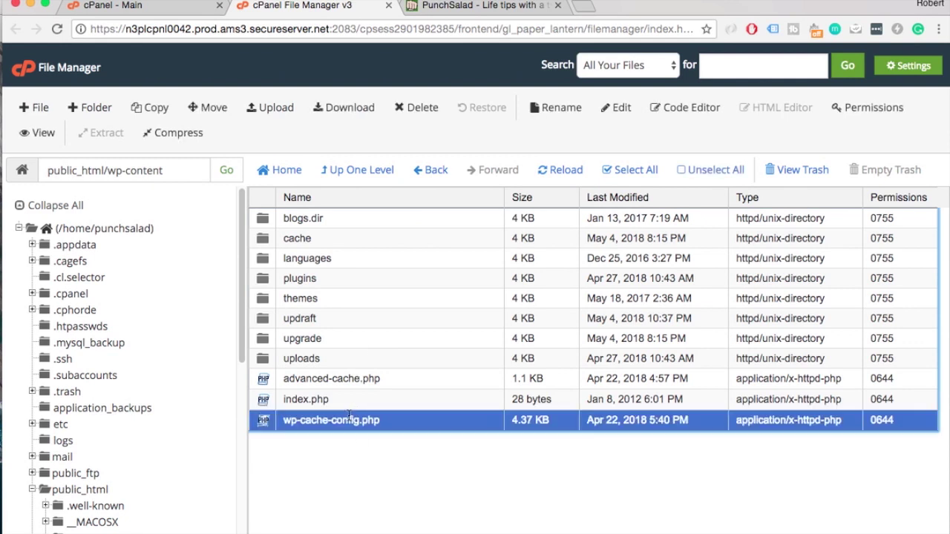
{"action": "left_click", "coordinate": [331, 222], "text": "shift"}
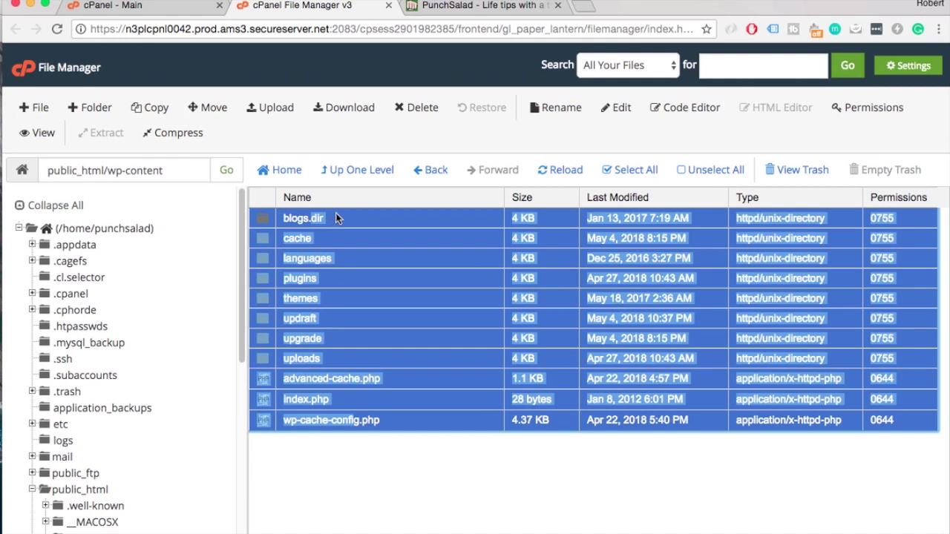
{"action": "left_click", "coordinate": [417, 108]}
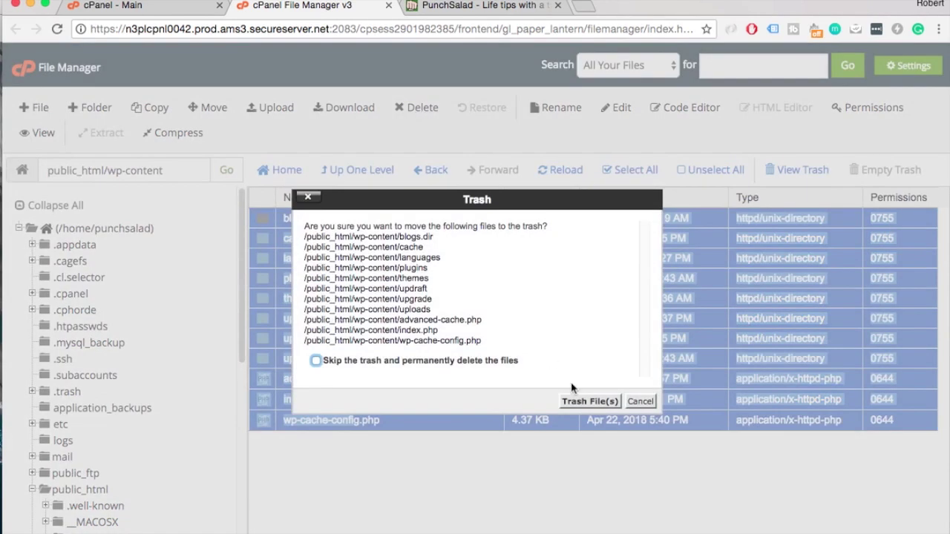
{"action": "left_click", "coordinate": [592, 401]}
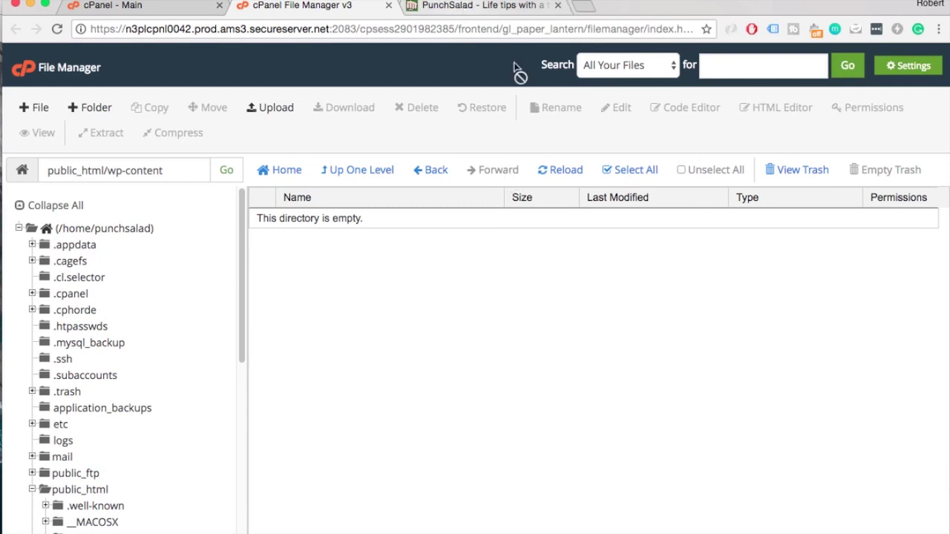
- Reload the wp-content listing and the punchsalad.com homepage to check the effect of the deletion
{"action": "left_click", "coordinate": [561, 169]}
{"action": "left_click", "coordinate": [482, 6]}
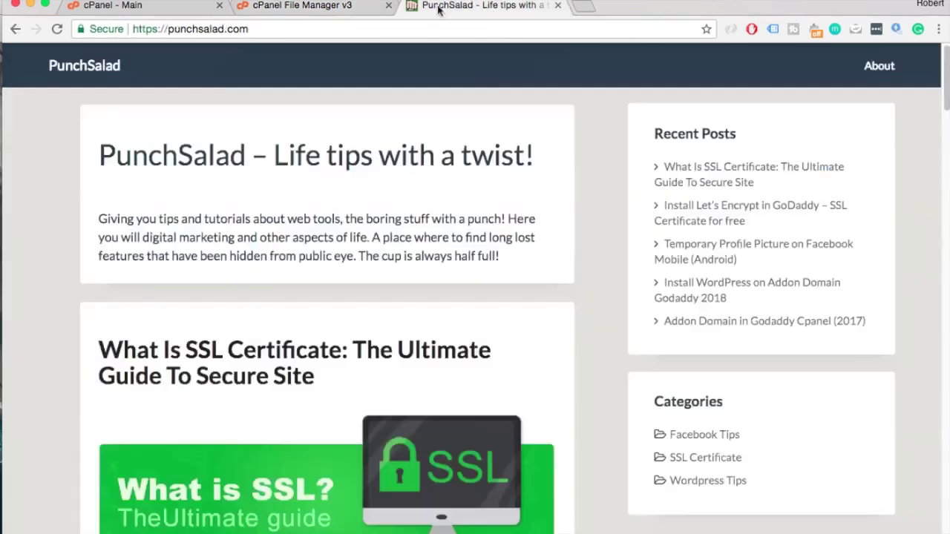
{"action": "left_click", "coordinate": [57, 29]}
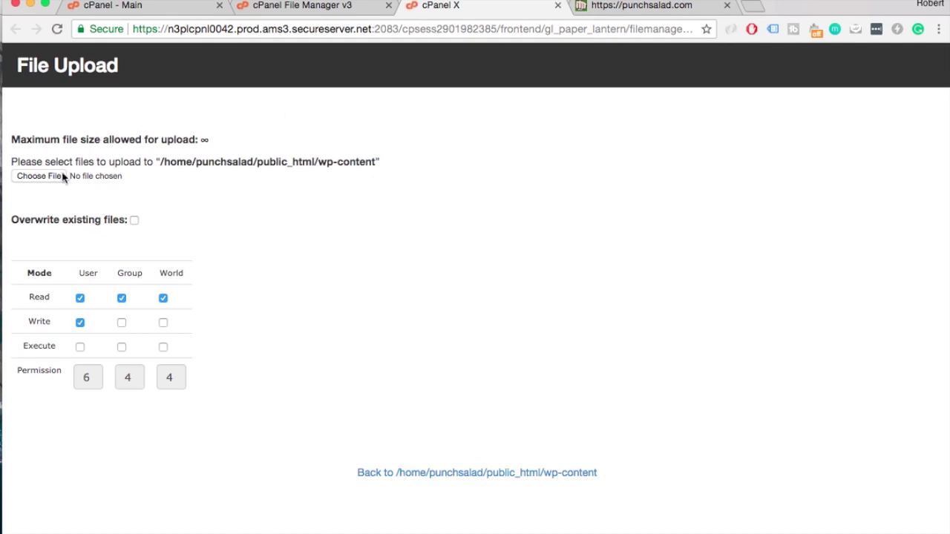
- Upload wp-content (1).zip from Downloads into public_html/wp-content and return to that folder in the File Manager
{"action": "left_click", "coordinate": [52, 180]}
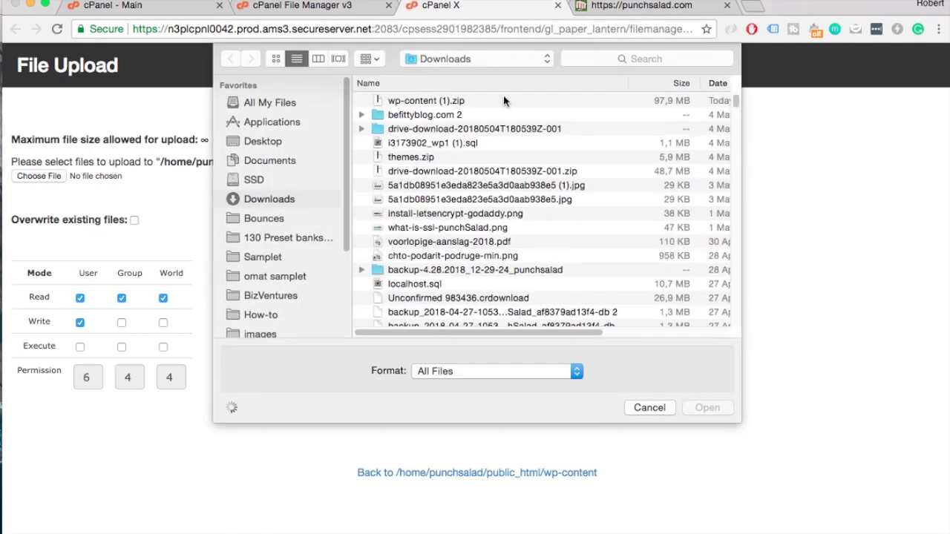
{"action": "left_click", "coordinate": [501, 102]}
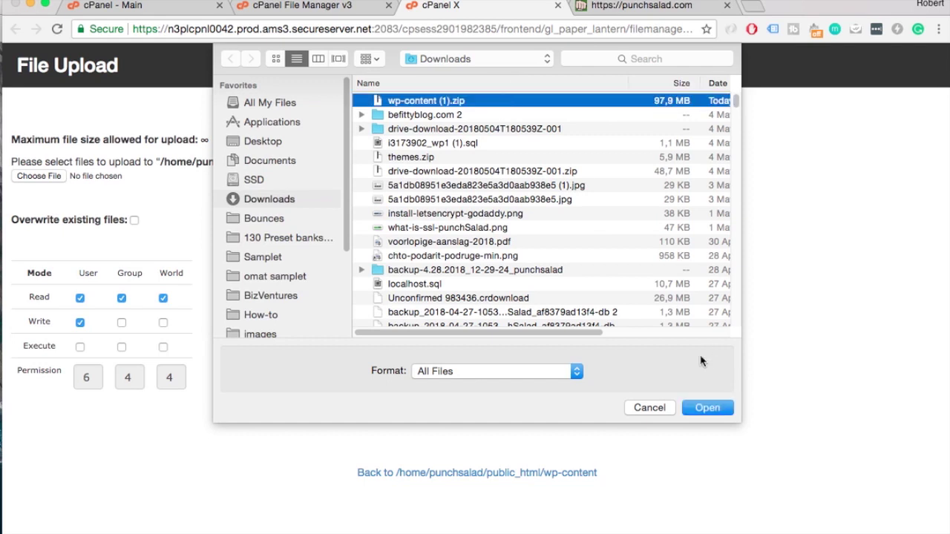
{"action": "left_click", "coordinate": [707, 408]}
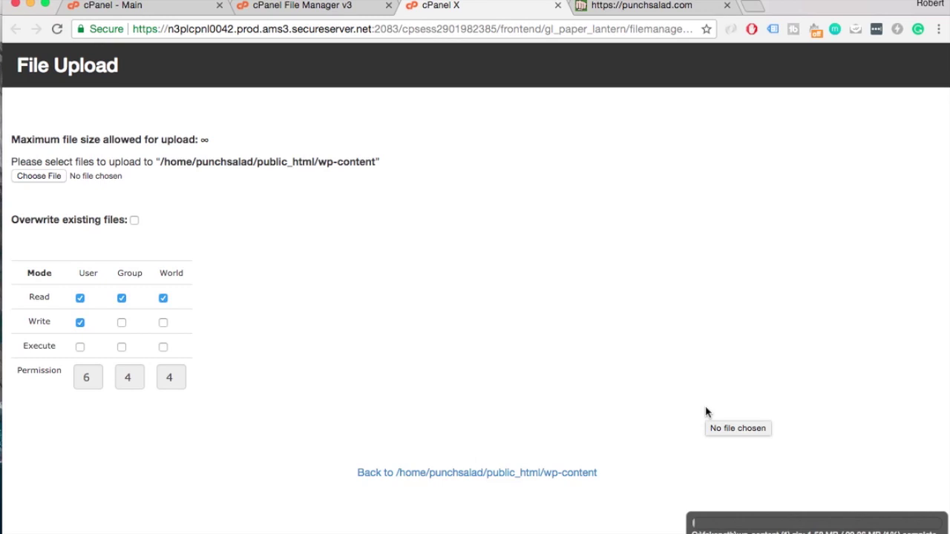
{"action": "left_click", "coordinate": [477, 473]}
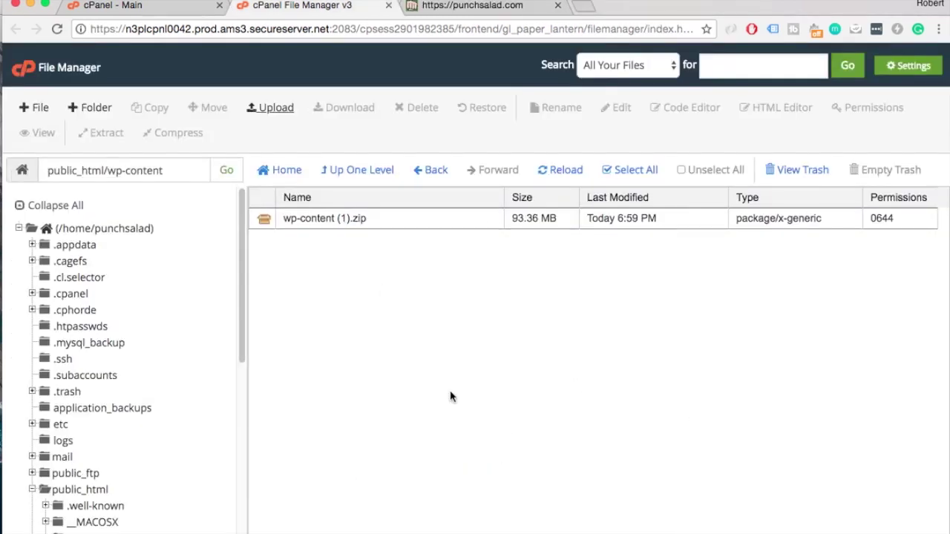
- Extract wp-content (1).zip to the /public_html/ path and reload the folder listing
{"action": "left_click", "coordinate": [412, 228]}
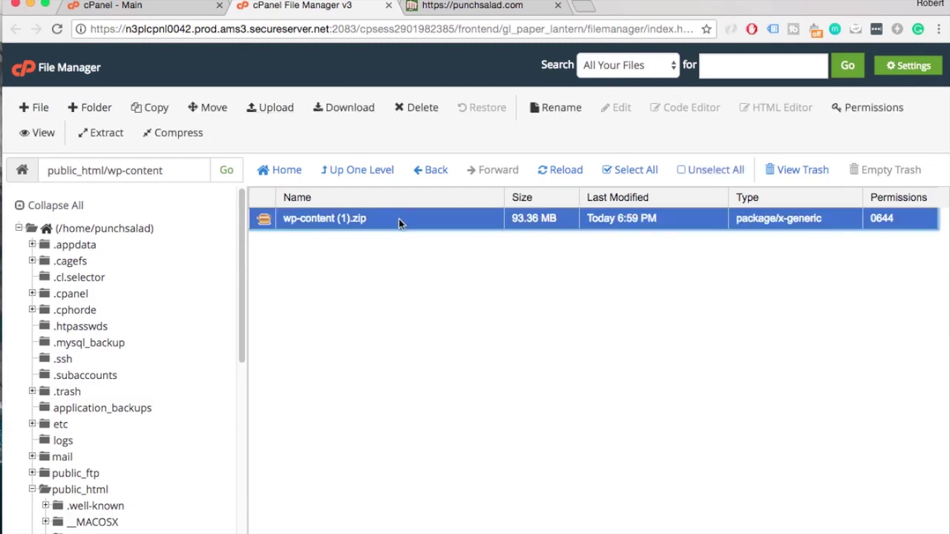
{"action": "right_click", "coordinate": [398, 219]}
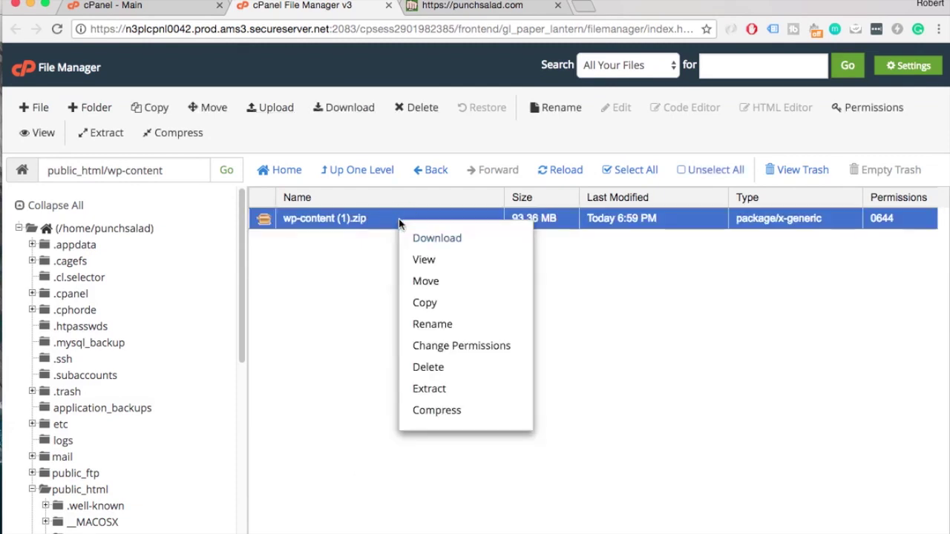
{"action": "left_click", "coordinate": [460, 389]}
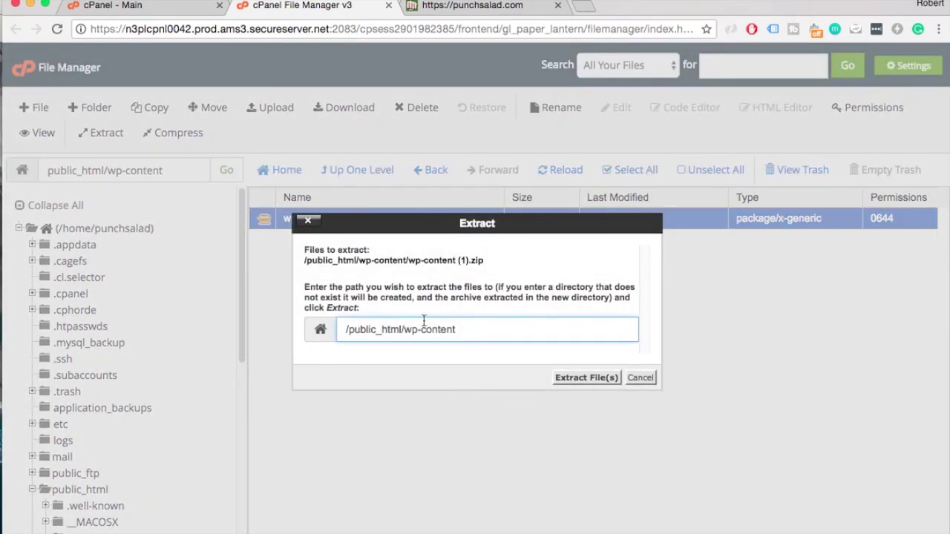
{"action": "left_click_drag", "start_coordinate": [405, 329], "coordinate": [667, 341]}
{"action": "key", "text": "BackSpace"}
{"action": "left_click", "coordinate": [600, 380]}
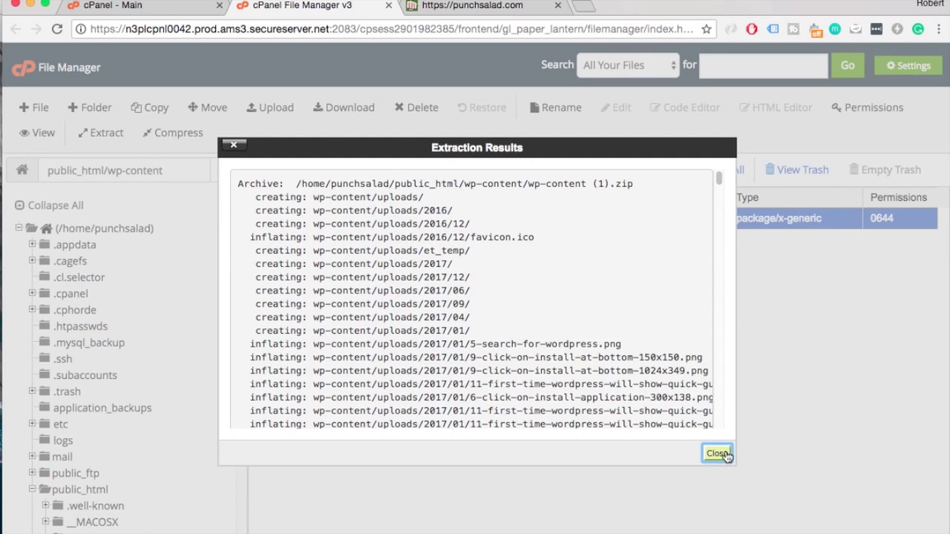
{"action": "left_click", "coordinate": [726, 451]}
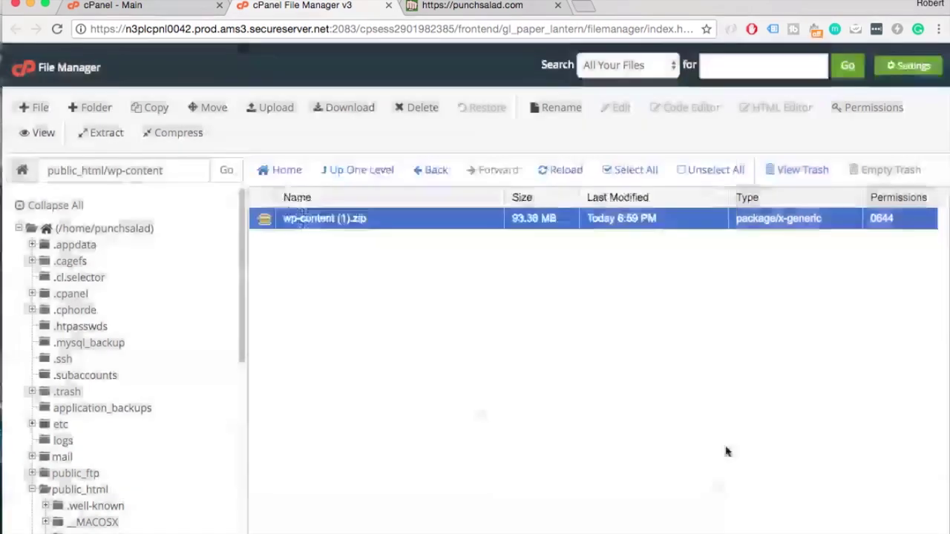
{"action": "left_click", "coordinate": [560, 170]}
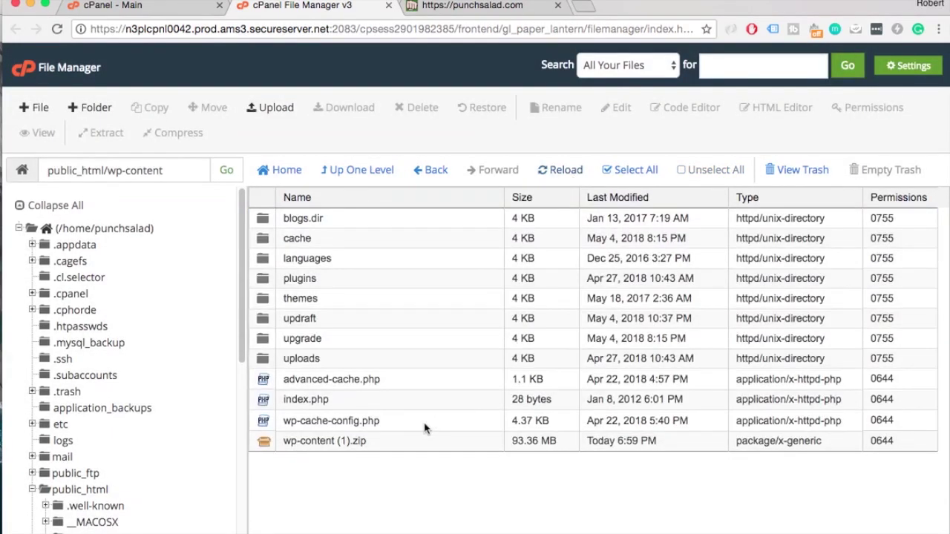
- Move the uploaded wp-content (1).zip archive to the trash
{"action": "left_click", "coordinate": [427, 443]}
{"action": "right_click", "coordinate": [426, 445]}
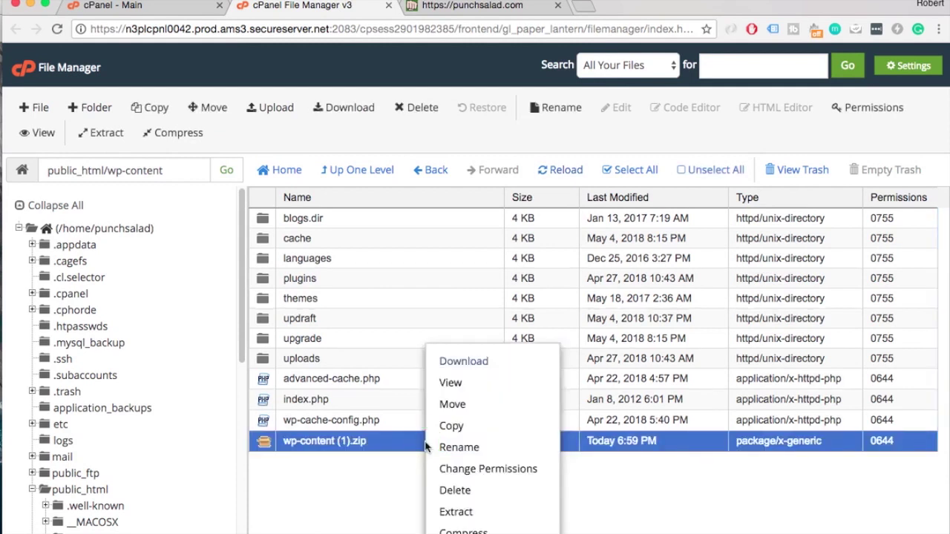
{"action": "left_click", "coordinate": [483, 491]}
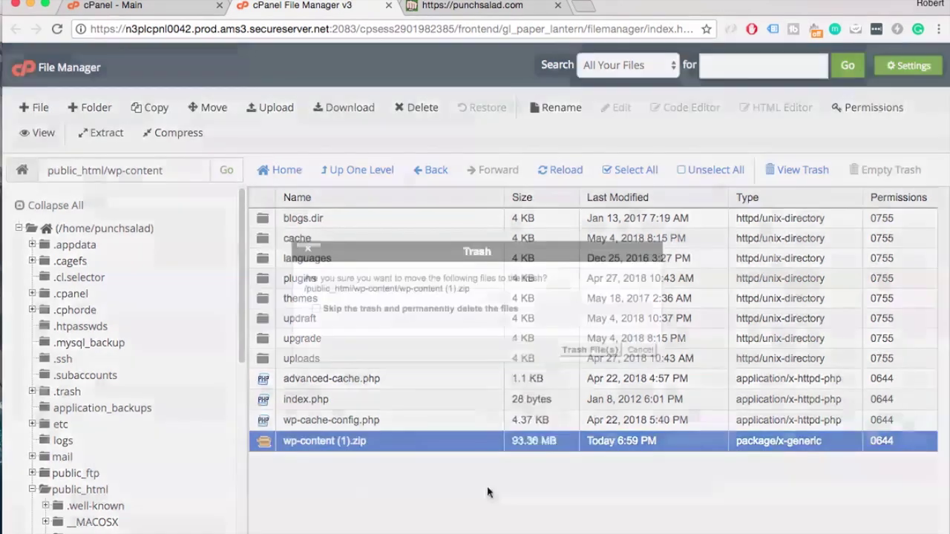
{"action": "left_click", "coordinate": [575, 349]}
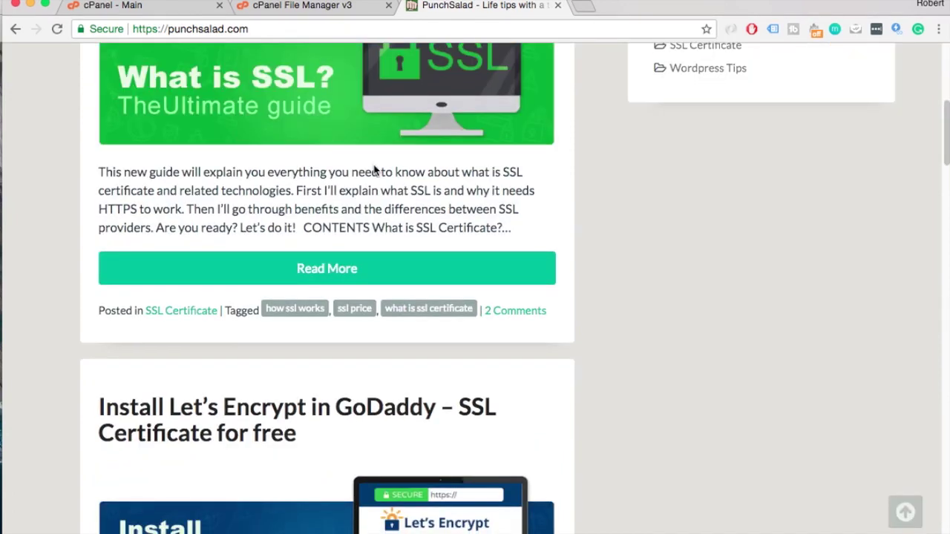
- Look over the posts and images on the punchsalad.com homepage and the wp-content folder in the File Manager
{"action": "scroll", "coordinate": [375, 170], "scroll_direction": "down", "scroll_amount": 11}
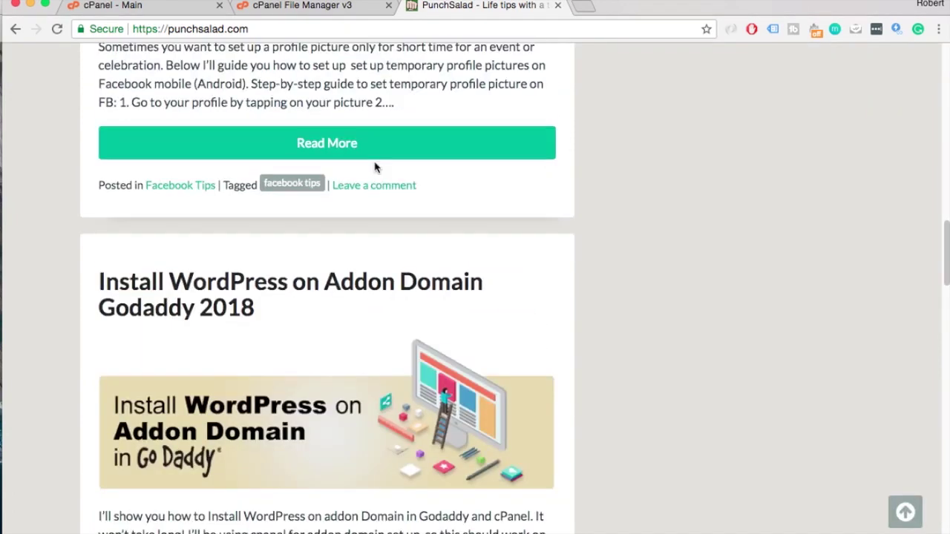
{"action": "scroll", "coordinate": [375, 167], "scroll_direction": "up", "scroll_amount": 8}
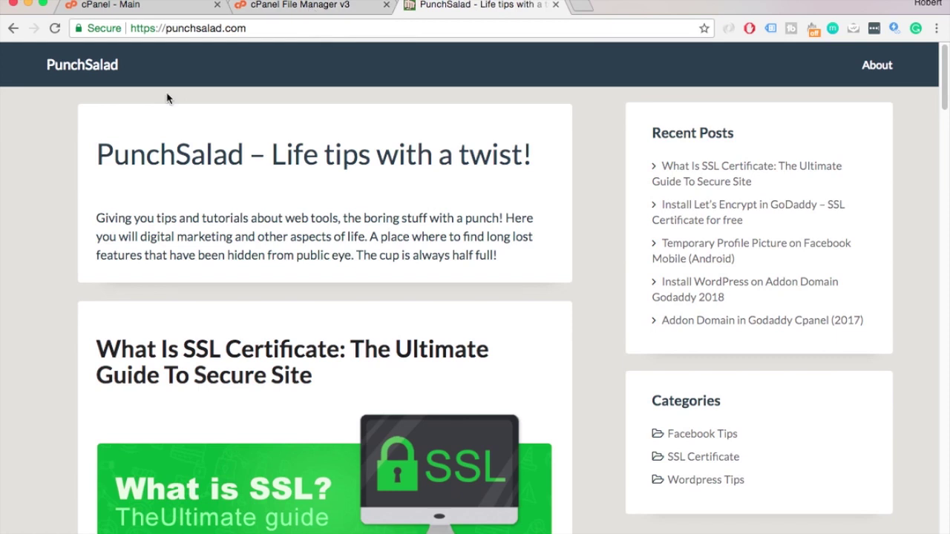
{"action": "left_click", "coordinate": [312, 7]}
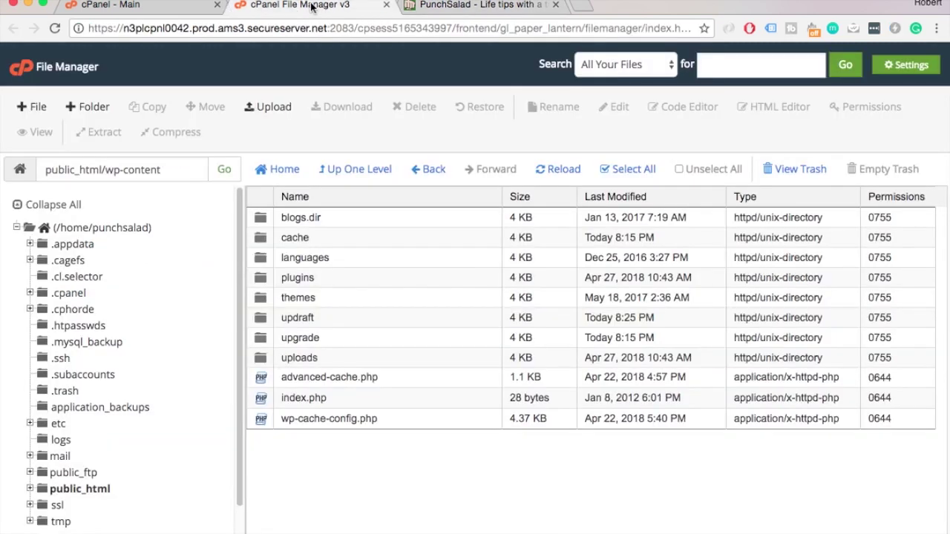
- Open phpMyAdmin from the cPanel main page and expand the i3173902 database group
{"action": "left_click", "coordinate": [147, 6]}
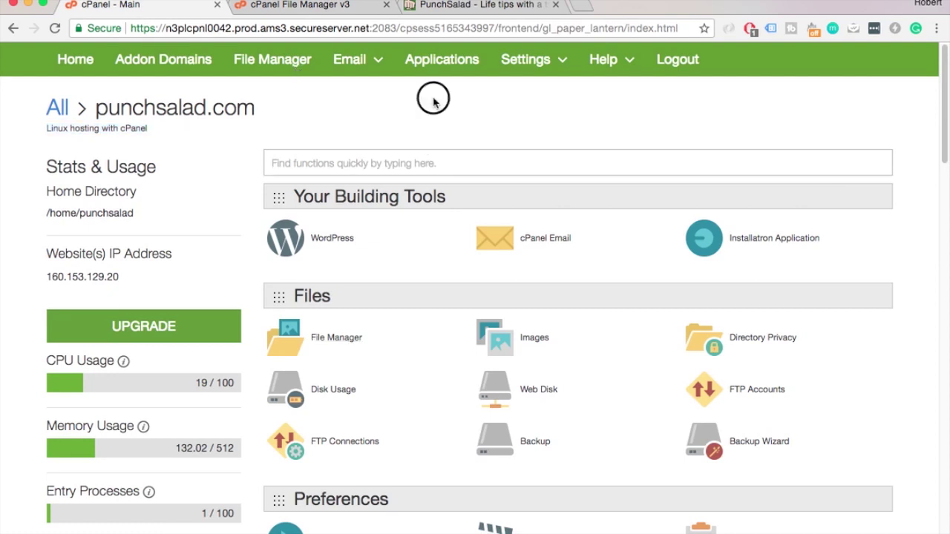
{"action": "scroll", "coordinate": [426, 111], "scroll_direction": "down", "scroll_amount": 10}
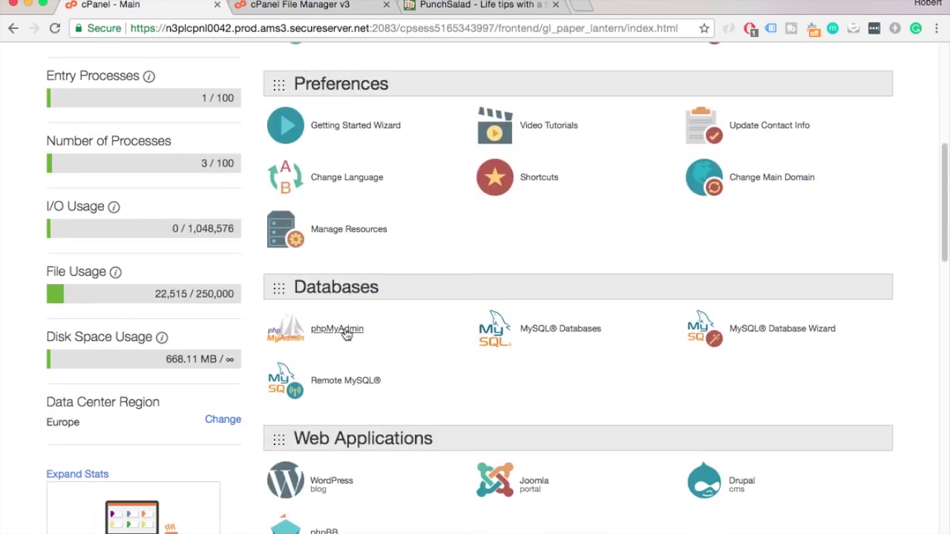
{"action": "left_click", "coordinate": [337, 331]}
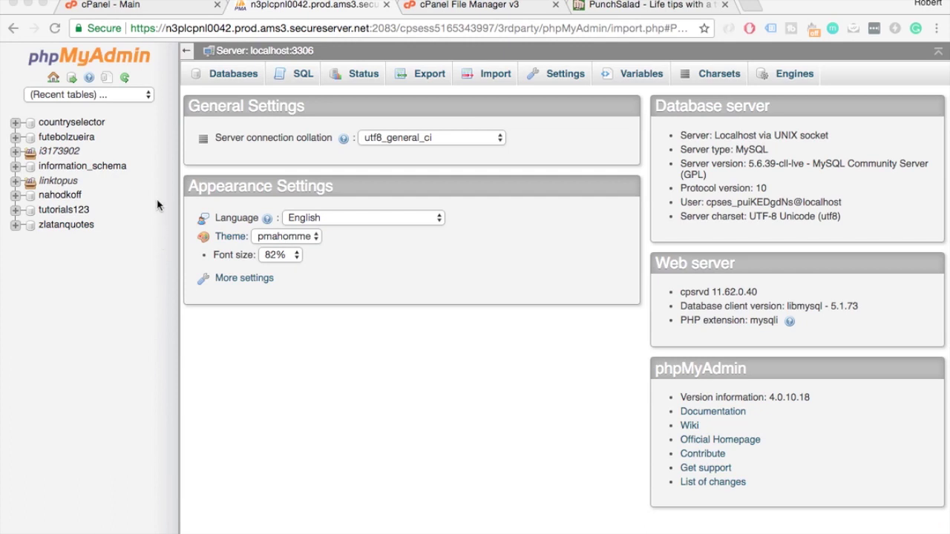
{"action": "left_click", "coordinate": [17, 152]}
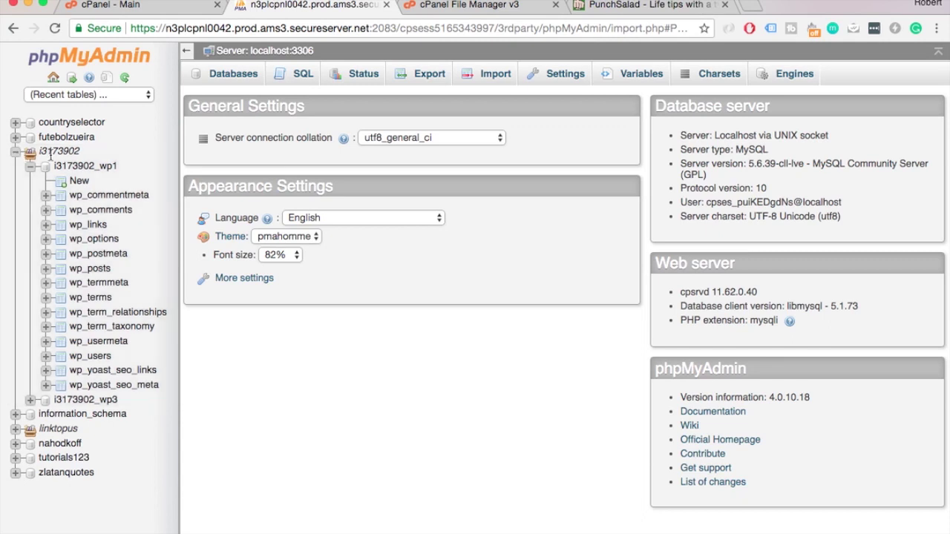
- Drop all tables, including wp_posts, from the i3173902_wp1 database and confirm the query
{"action": "left_click", "coordinate": [106, 270]}
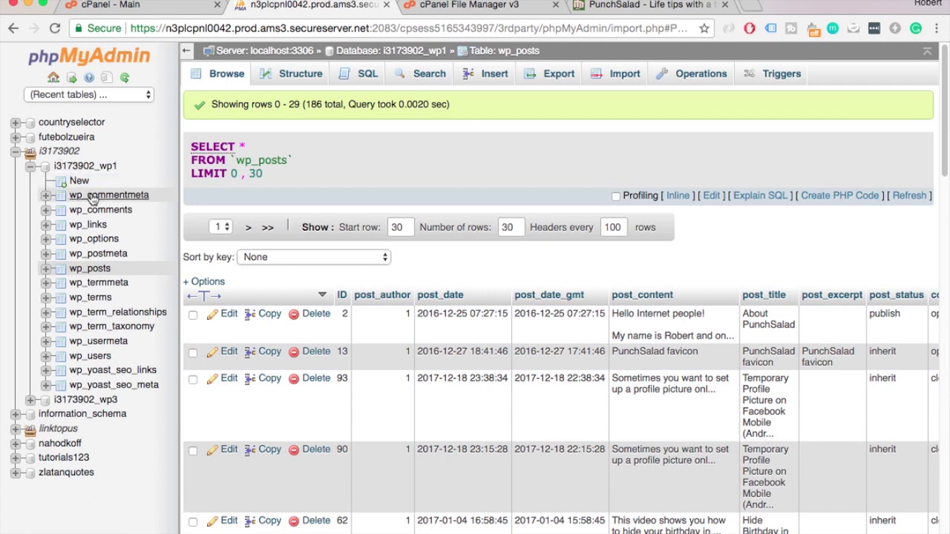
{"action": "left_click", "coordinate": [90, 169]}
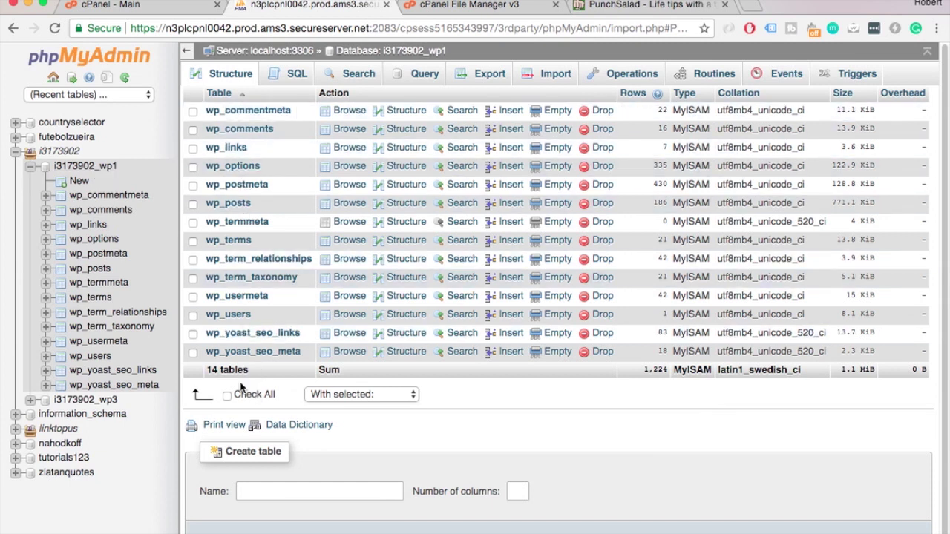
{"action": "left_click", "coordinate": [228, 396]}
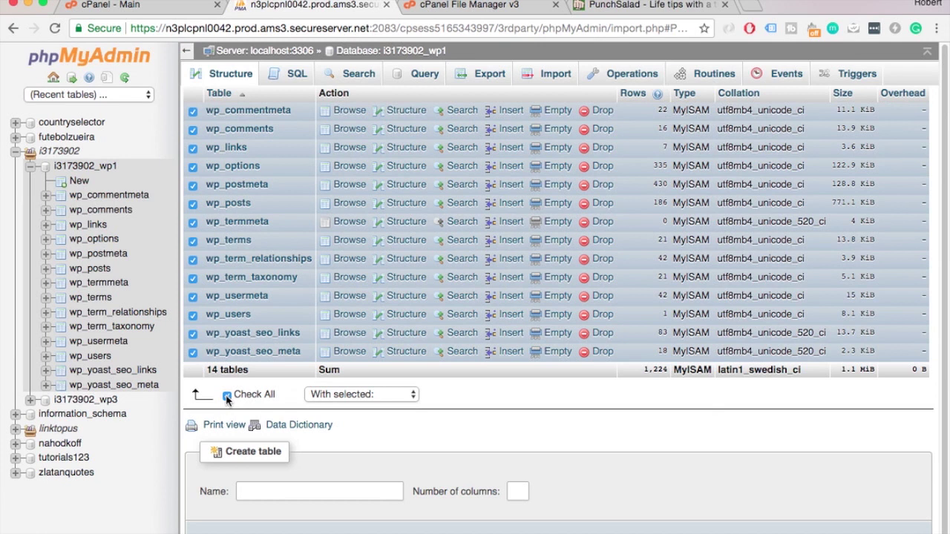
{"action": "left_click", "coordinate": [331, 395]}
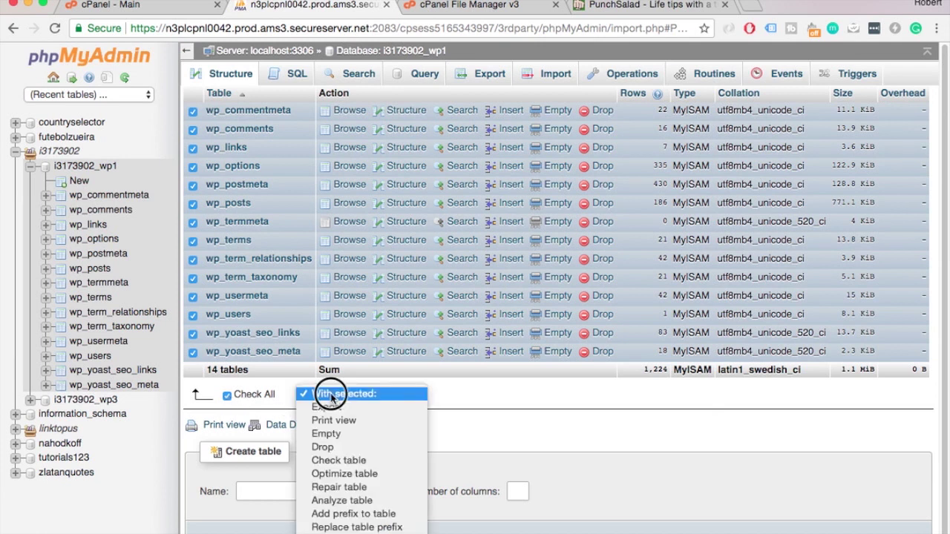
{"action": "left_click", "coordinate": [351, 448]}
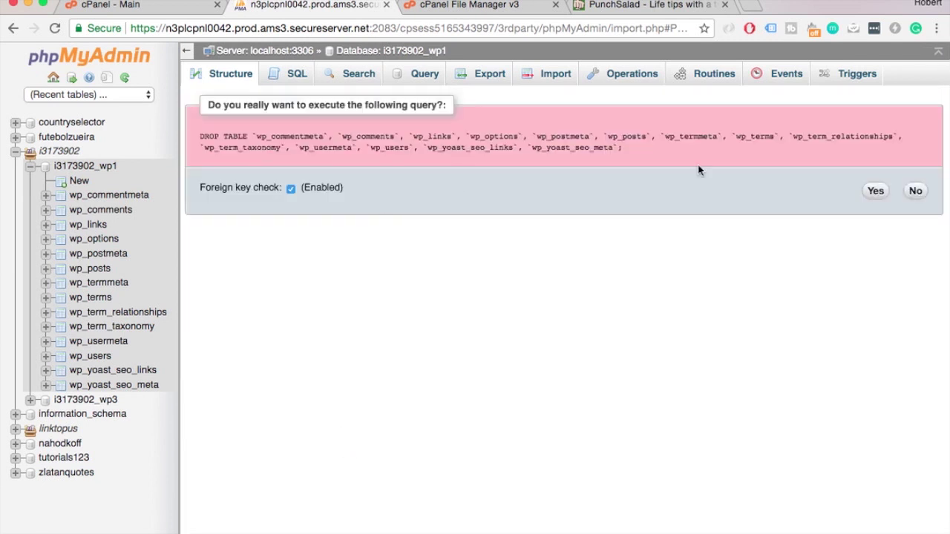
{"action": "left_click", "coordinate": [876, 192]}
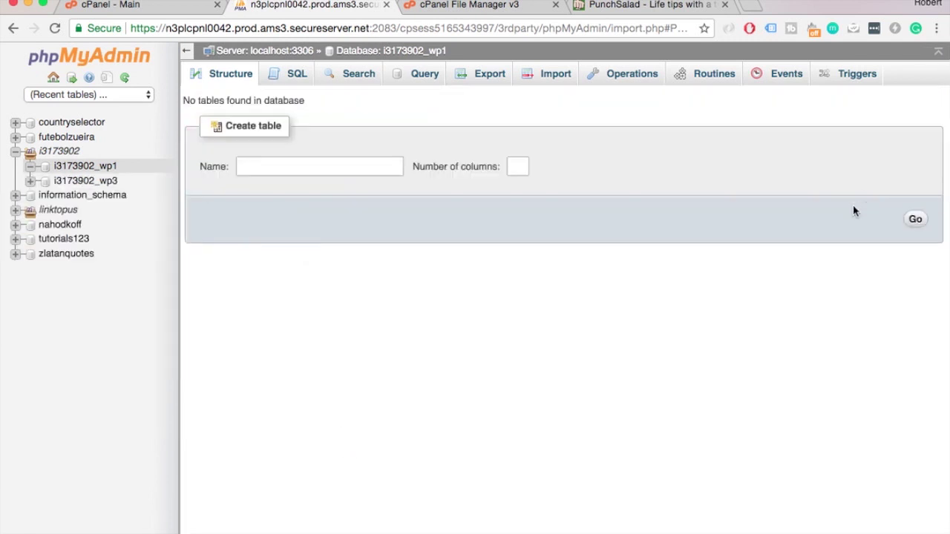
- Check the emptied database, then switch to the punchsalad.com site and reload it to see how it responds
{"action": "left_click", "coordinate": [711, 180]}
{"action": "left_click_drag", "start_coordinate": [184, 100], "coordinate": [351, 108]}
{"action": "left_click", "coordinate": [351, 108]}
{"action": "left_click", "coordinate": [642, 7]}
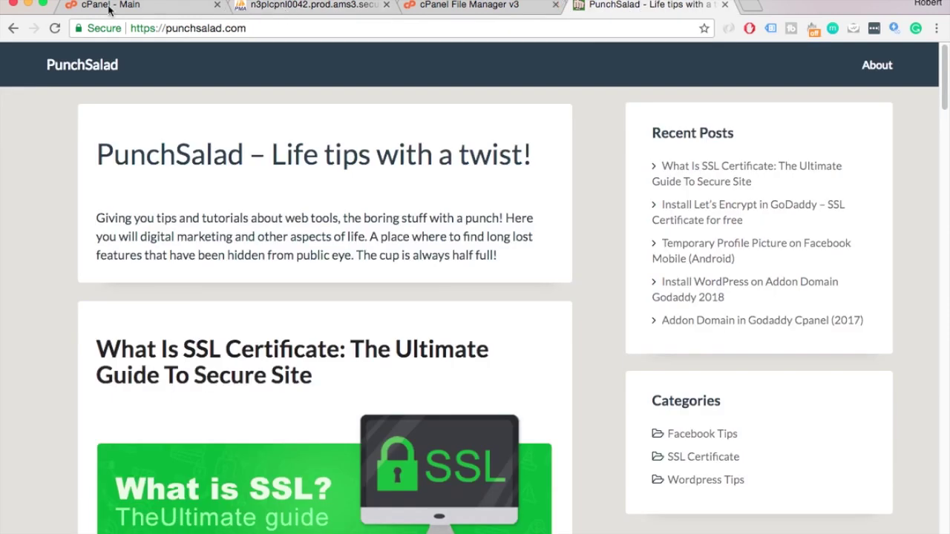
{"action": "left_click", "coordinate": [56, 30]}
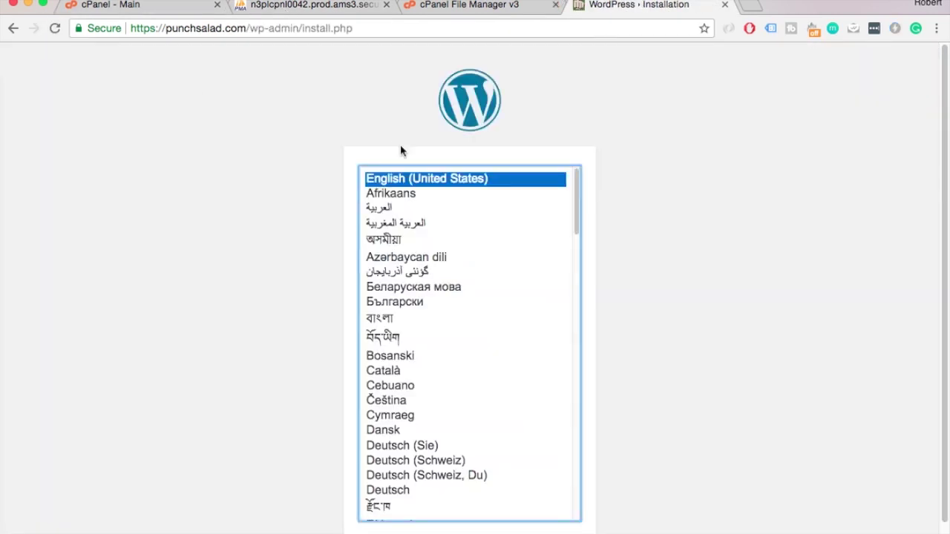
- Return to phpMyAdmin and choose i3173902_wp1 (1).sql from Downloads as the file to import into the i3173902_wp1 database
{"action": "left_click", "coordinate": [326, 6]}
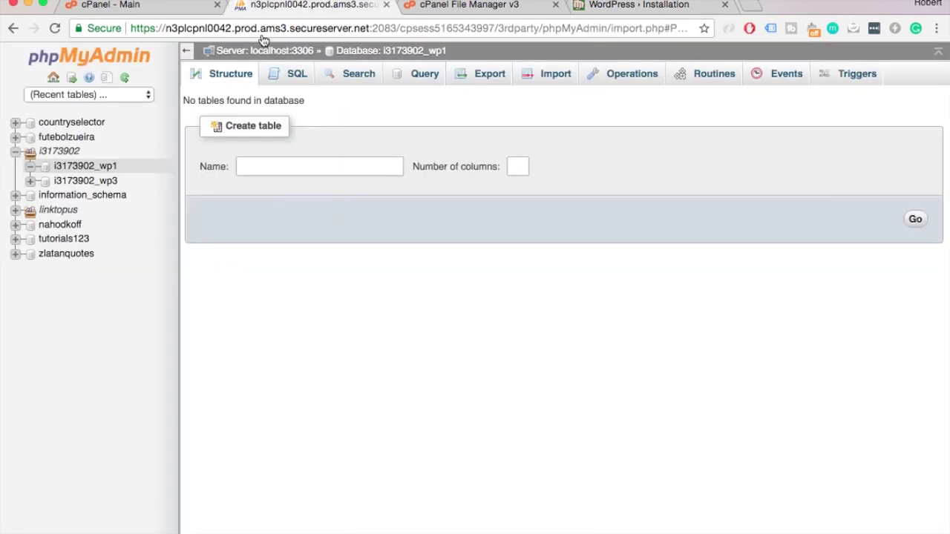
{"action": "left_click", "coordinate": [108, 168]}
{"action": "left_click", "coordinate": [540, 78]}
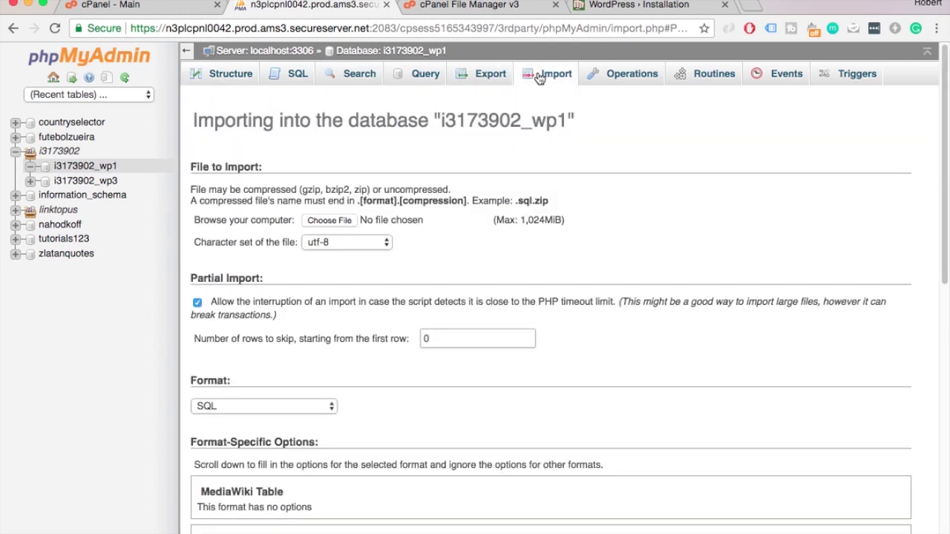
{"action": "left_click", "coordinate": [330, 221]}
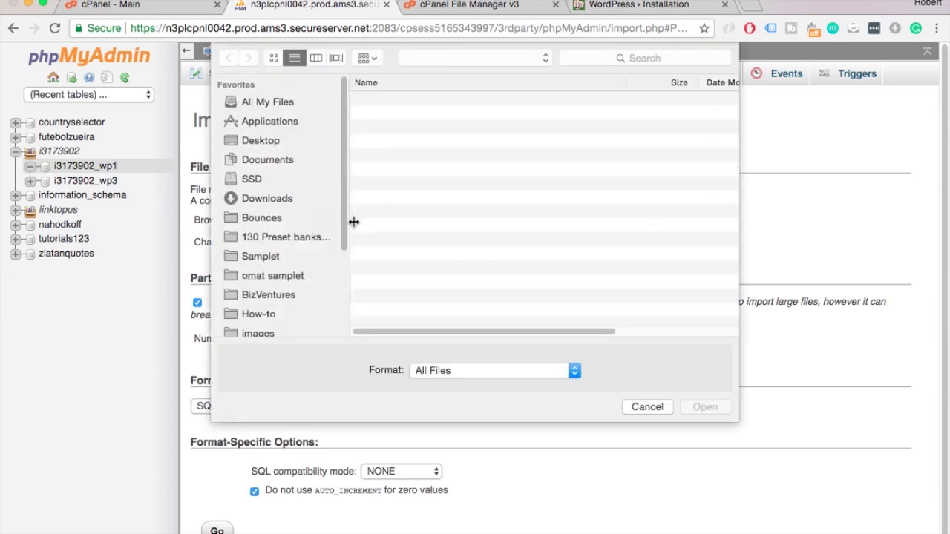
{"action": "left_click", "coordinate": [440, 104]}
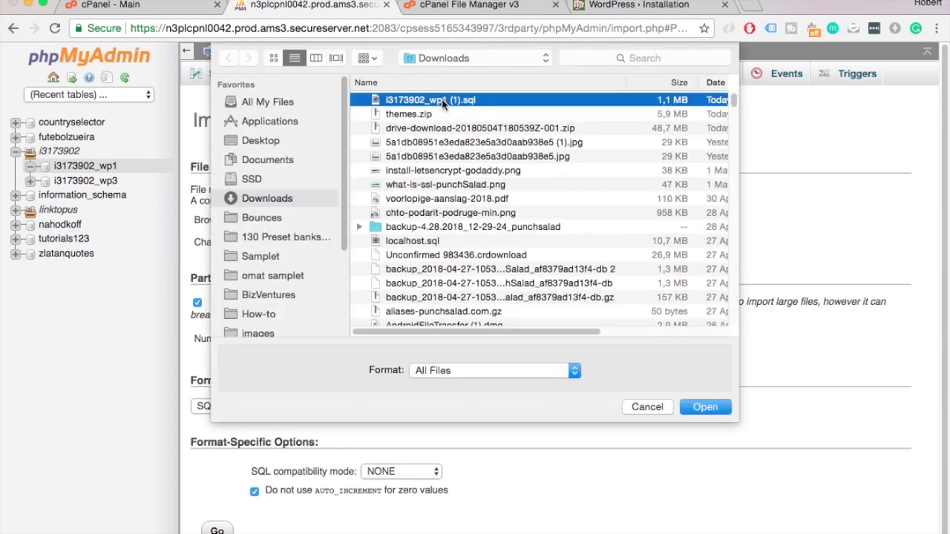
{"action": "left_click", "coordinate": [705, 407]}
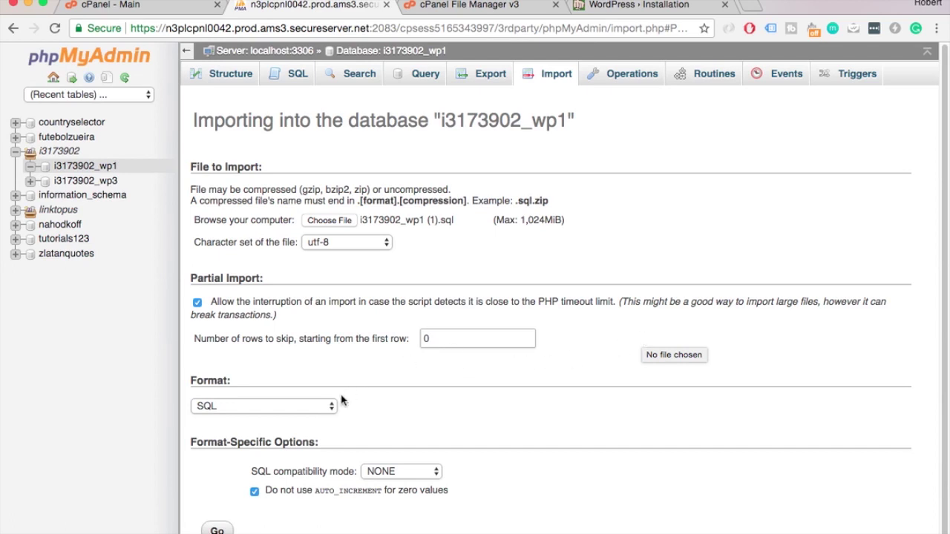
- Run the import with the format kept as SQL and list the tables of the i3173902_wp1 database
{"action": "left_click", "coordinate": [322, 408]}
{"action": "left_click", "coordinate": [295, 405]}
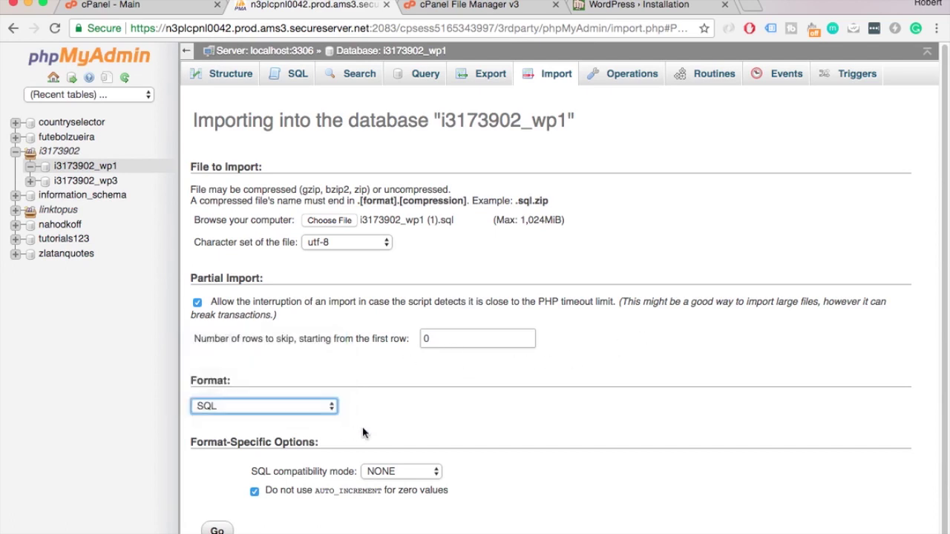
{"action": "scroll", "coordinate": [362, 434], "scroll_direction": "down", "scroll_amount": 1}
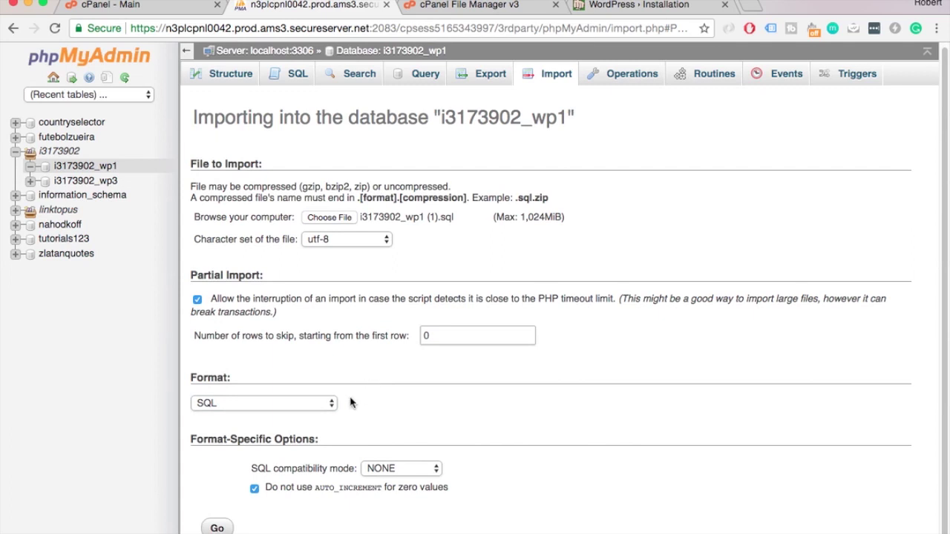
{"action": "left_click", "coordinate": [219, 526]}
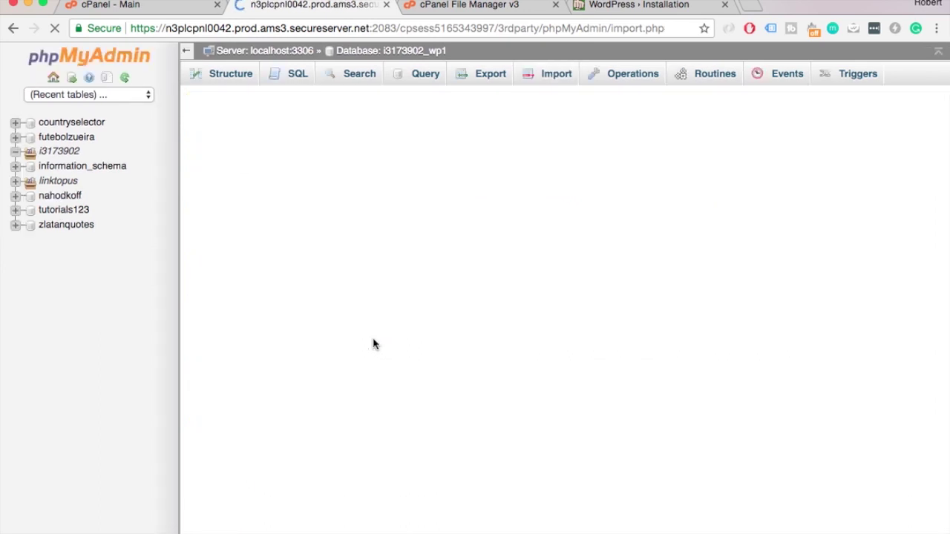
{"action": "left_click", "coordinate": [106, 168]}
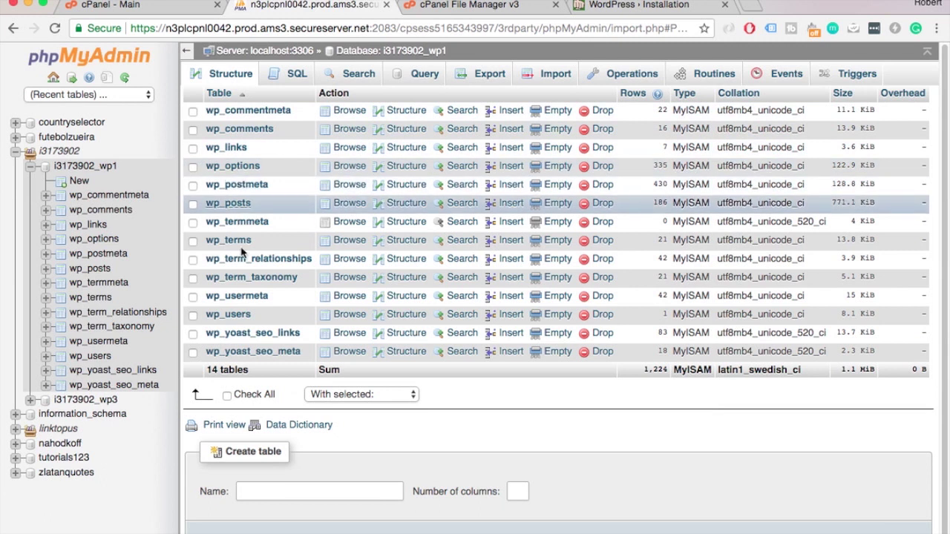
- Load the punchsalad.com homepage without the /wp-admin/install.php path and look over its posts
{"action": "left_click", "coordinate": [609, 6]}
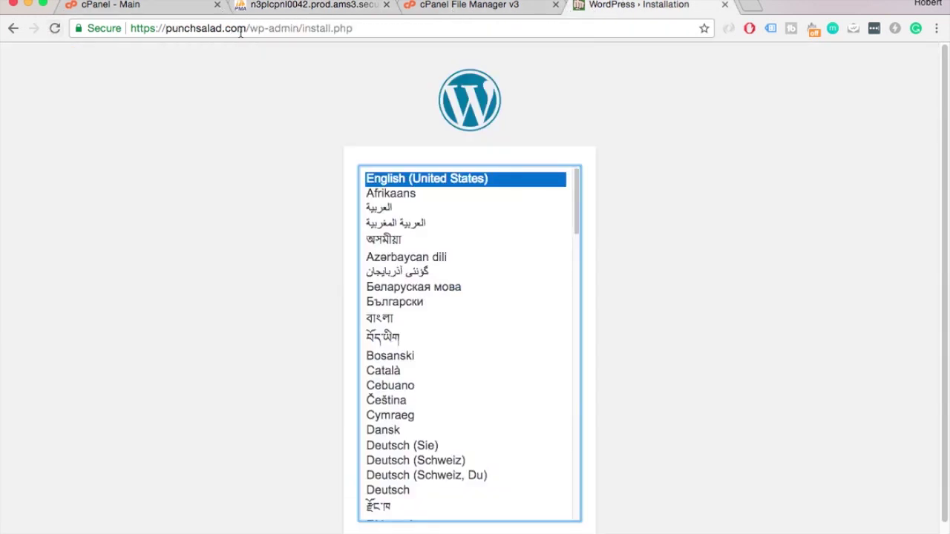
{"action": "left_click_drag", "start_coordinate": [250, 28], "coordinate": [353, 28]}
{"action": "key", "text": "BackSpace"}
{"action": "key", "text": "Return"}
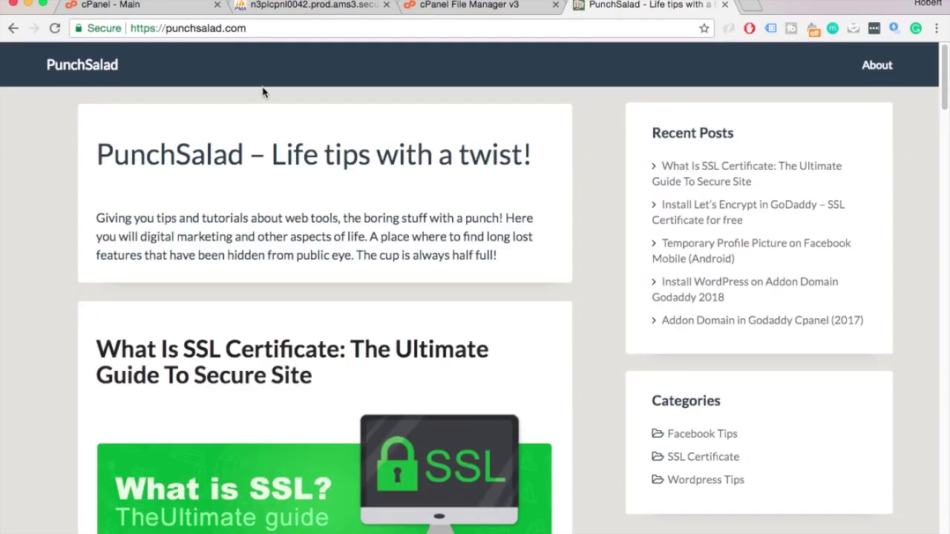
{"action": "scroll", "coordinate": [263, 91], "scroll_direction": "down", "scroll_amount": 3}
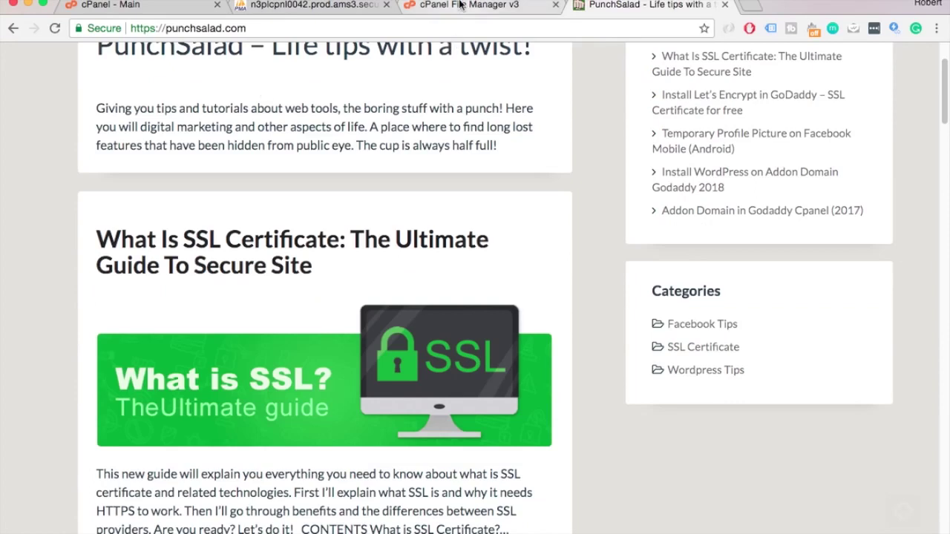